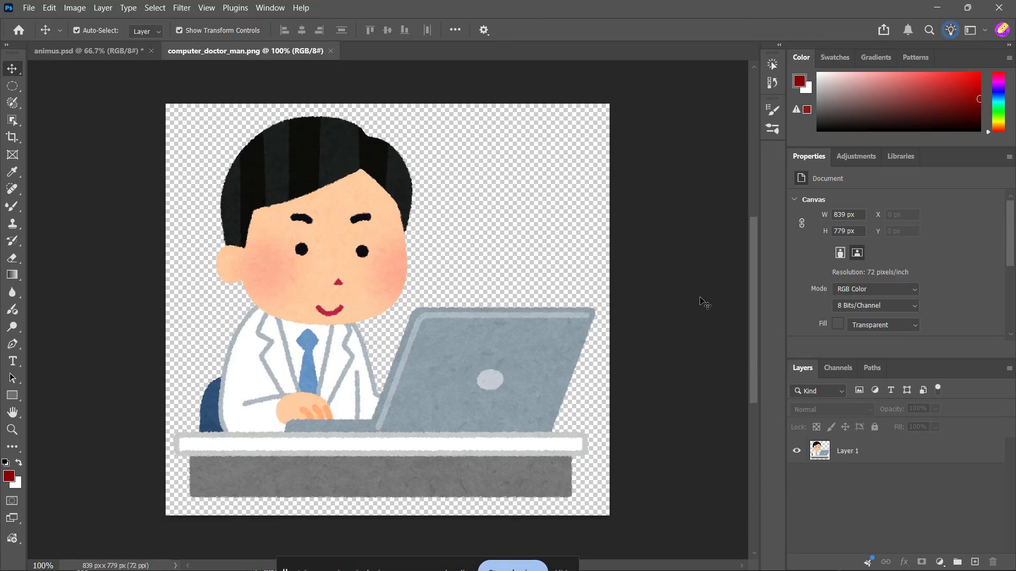
- Check the image's color mode and bit depth options with Layer 1 selected, leaving them as they are
{"action": "left_click", "coordinate": [911, 455]}
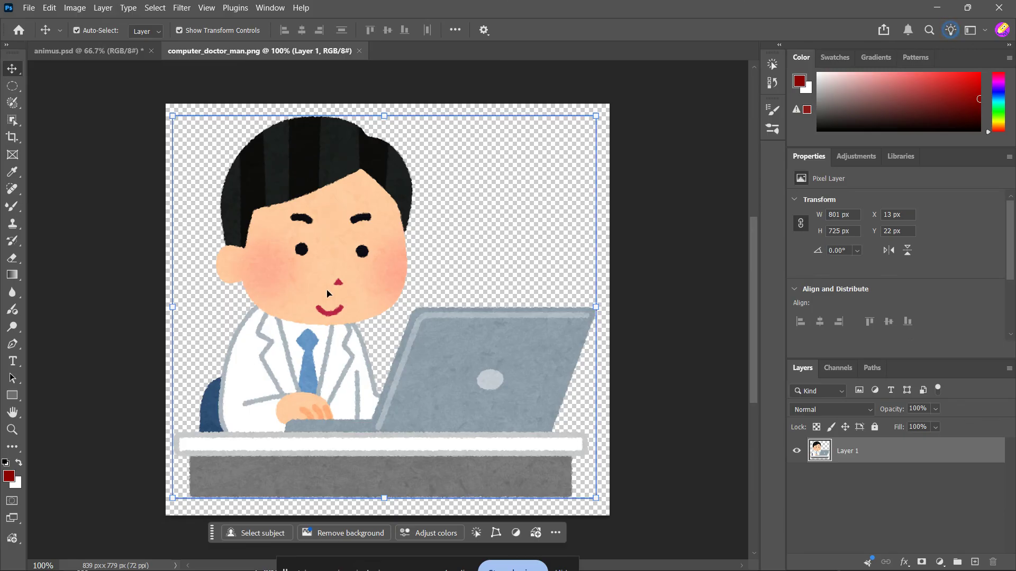
{"action": "left_click", "coordinate": [66, 9]}
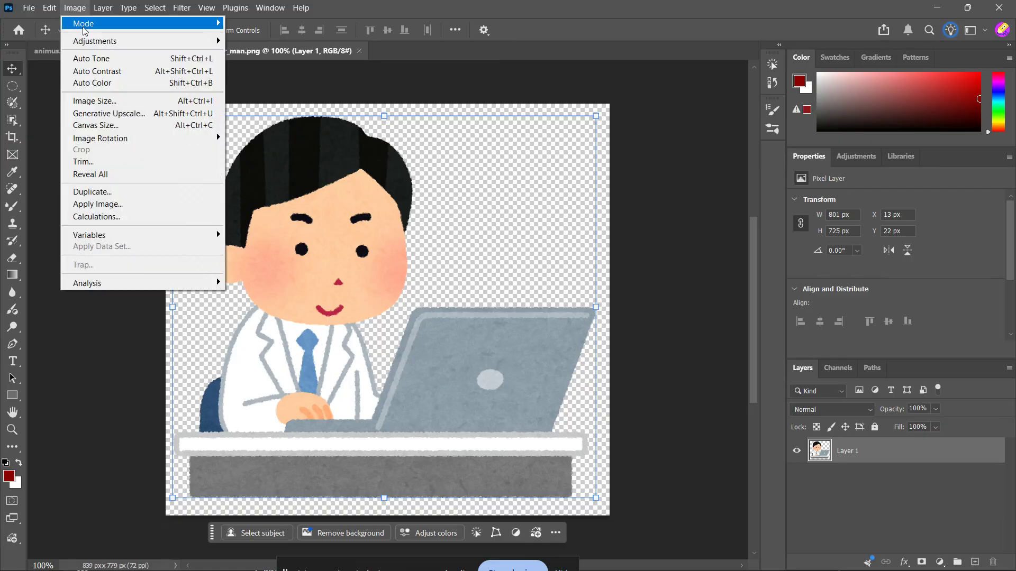
{"action": "mouse_move", "coordinate": [85, 24]}
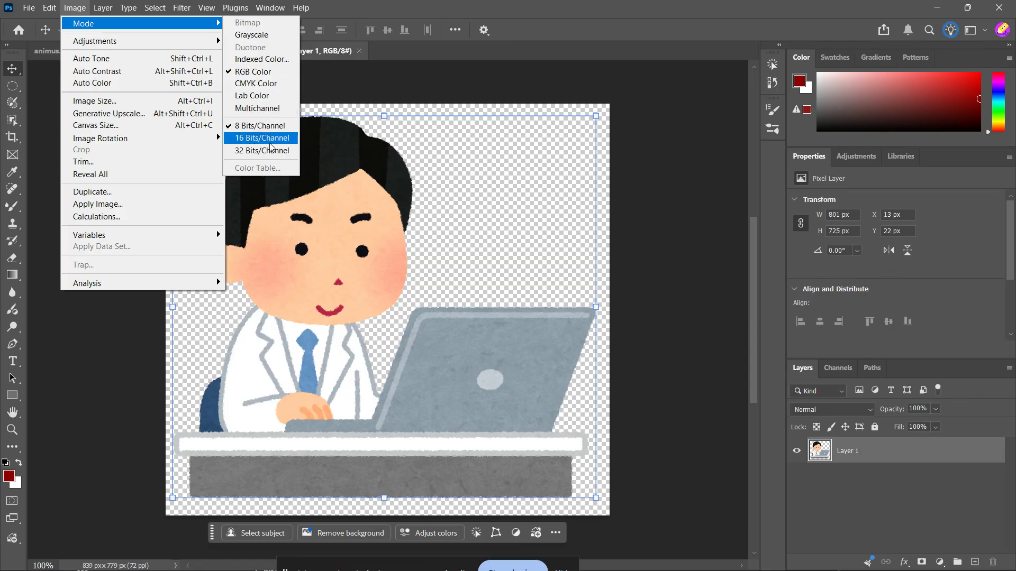
{"action": "left_click", "coordinate": [645, 212]}
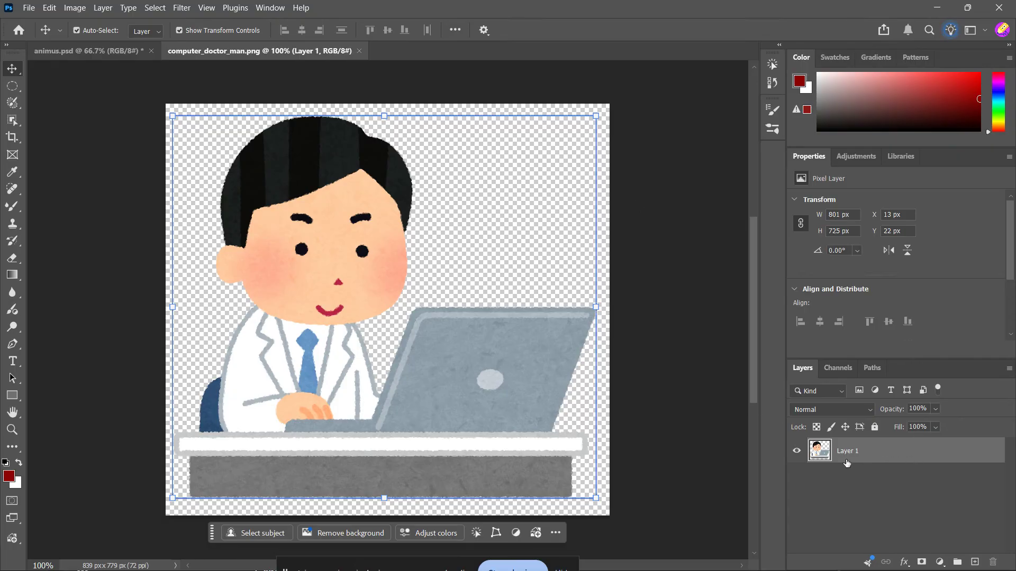
{"action": "left_click", "coordinate": [714, 399]}
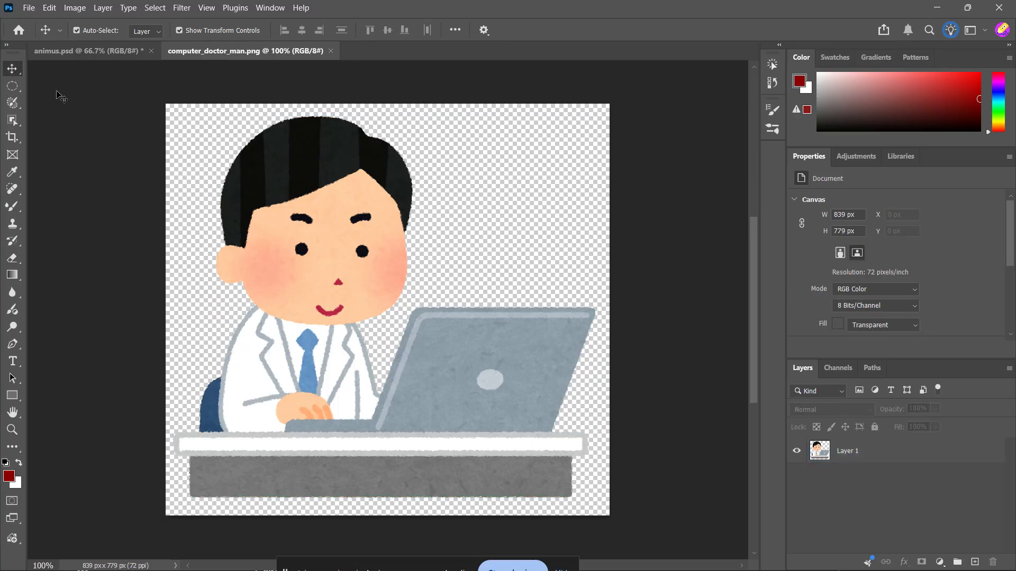
- Make an elliptical selection about 428 px by 420 px around the man's head and make Layer 1 active
{"action": "left_click", "coordinate": [13, 86]}
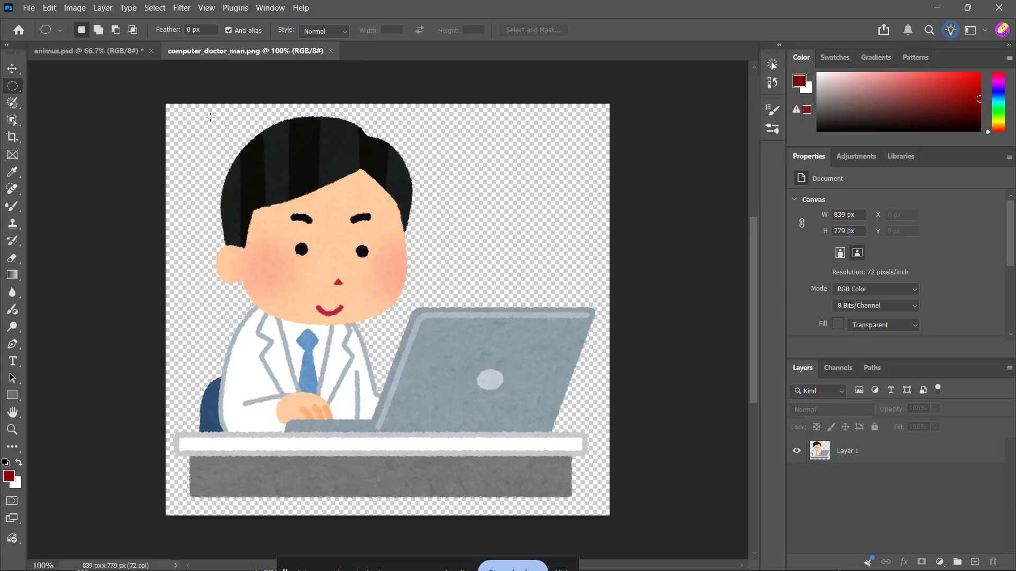
{"action": "left_click_drag", "start_coordinate": [202, 111], "coordinate": [425, 314]}
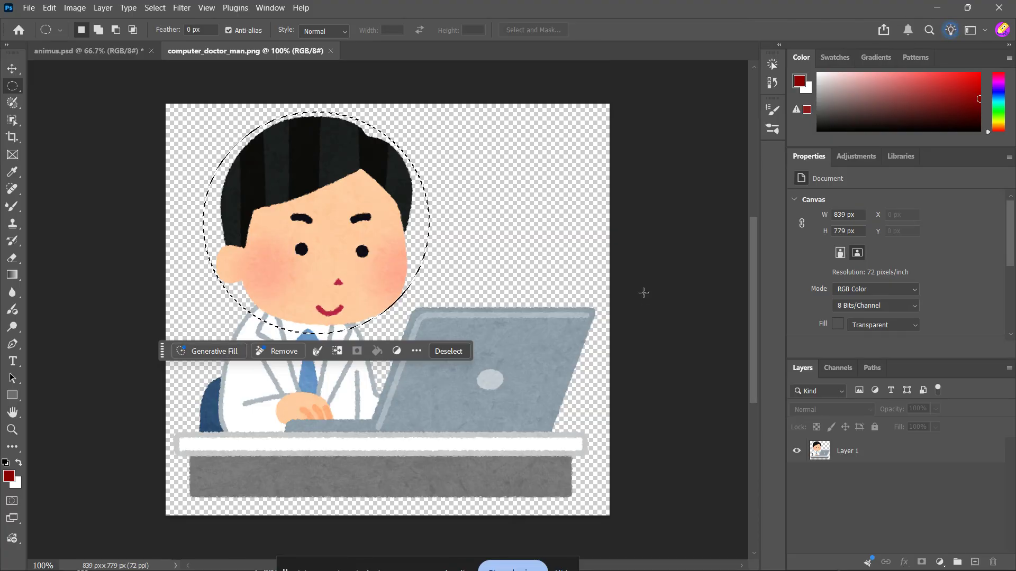
{"action": "left_click", "coordinate": [890, 454]}
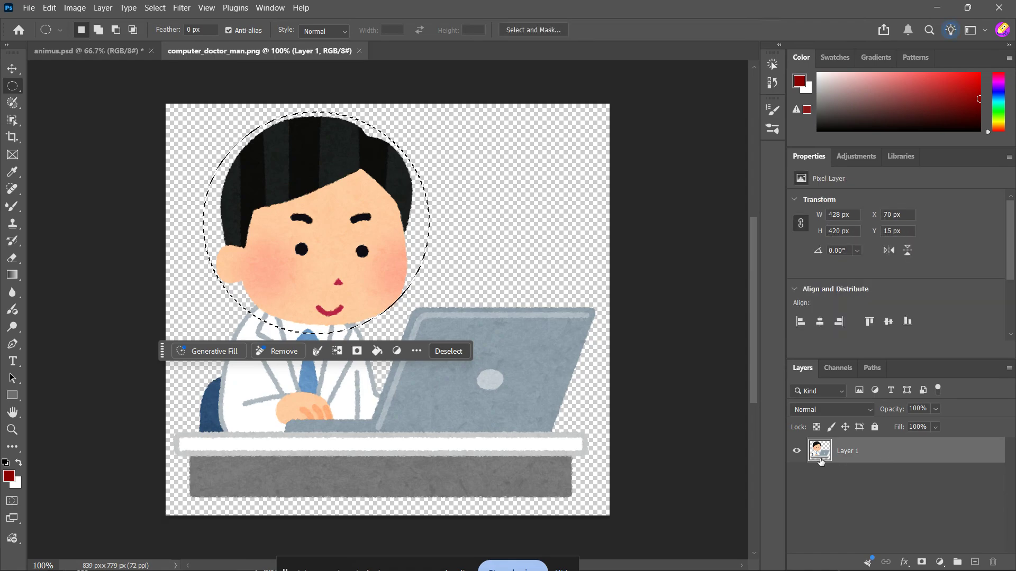
- Review the commands available for Layer 1, including smart object conversion and layer locking, without applying any
{"action": "right_click", "coordinate": [882, 454]}
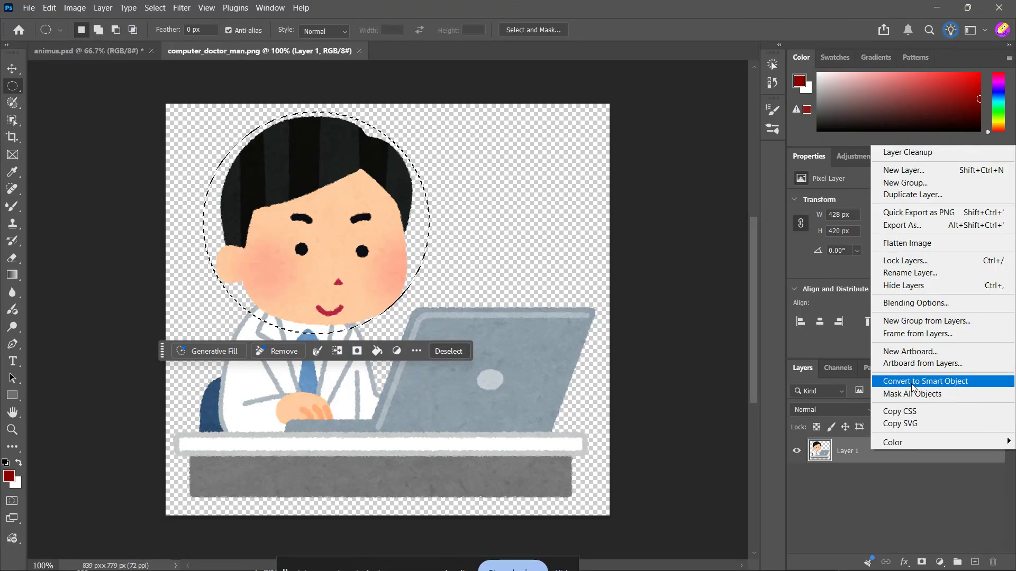
{"action": "left_click", "coordinate": [941, 500]}
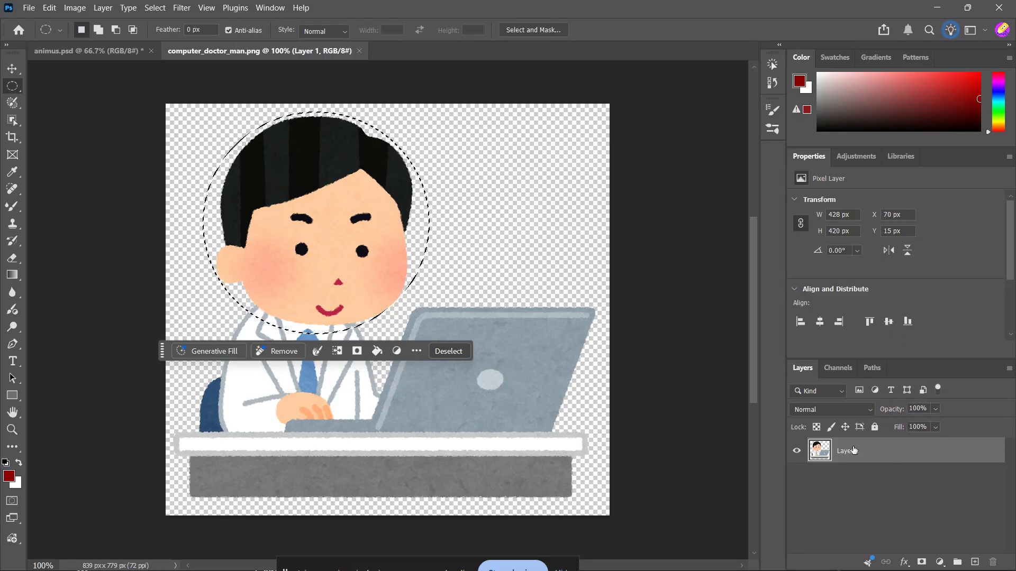
{"action": "right_click", "coordinate": [877, 447]}
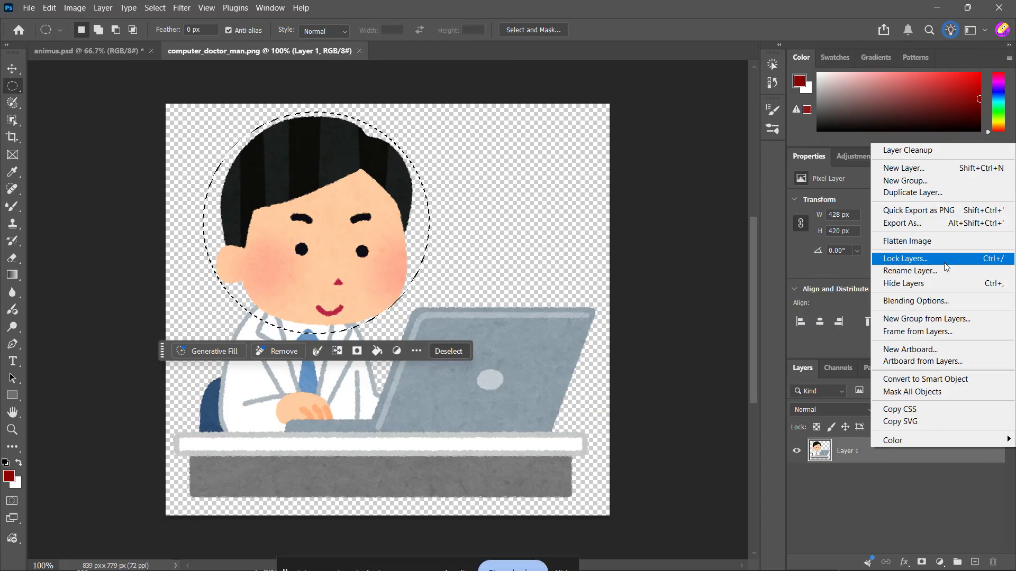
{"action": "left_click", "coordinate": [889, 510]}
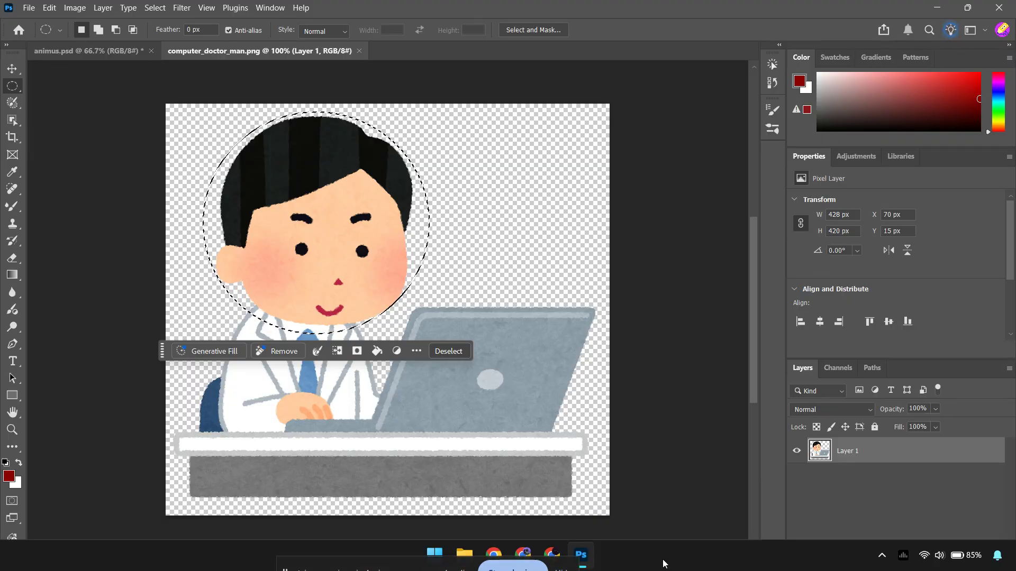
- Check the generative credits balance in the account details and close them
{"action": "left_click", "coordinate": [1002, 28]}
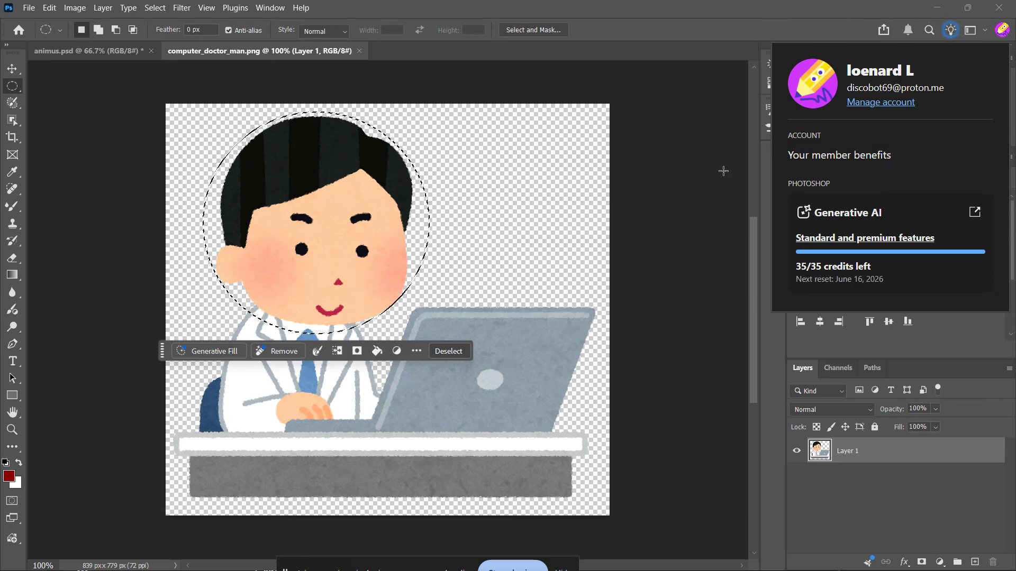
{"action": "left_click", "coordinate": [1002, 32]}
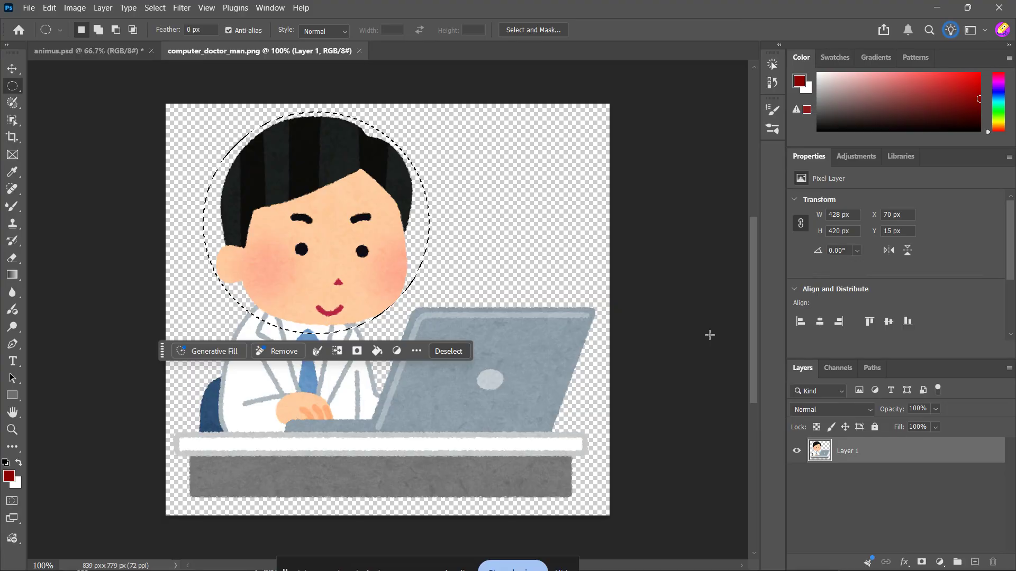
{"action": "key", "text": "ctrl+d"}
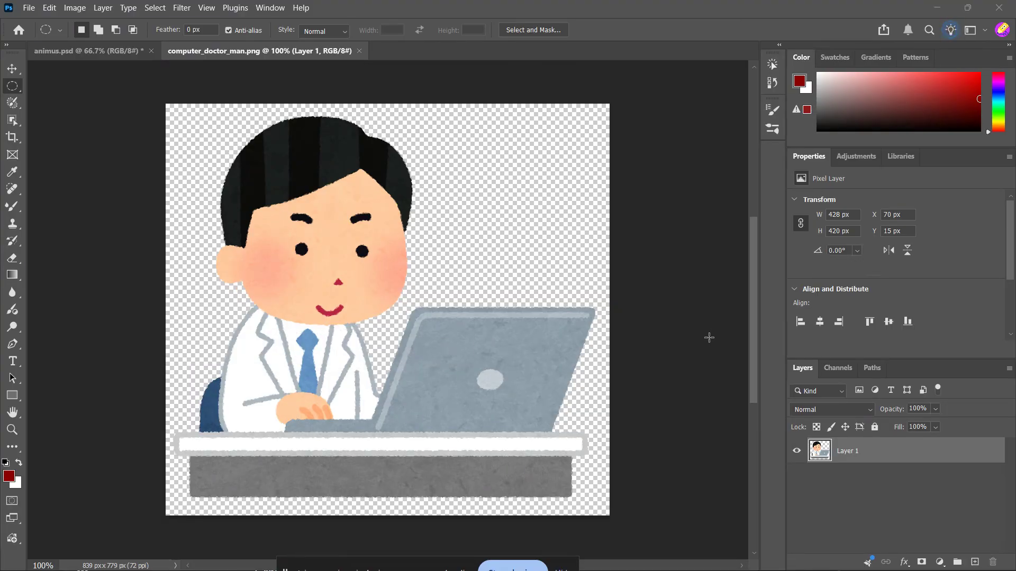
- Open the Windows VPN settings, check for VPN connections, and close the settings window
{"action": "key", "text": "super"}
{"action": "type", "text": "vpn settings"}
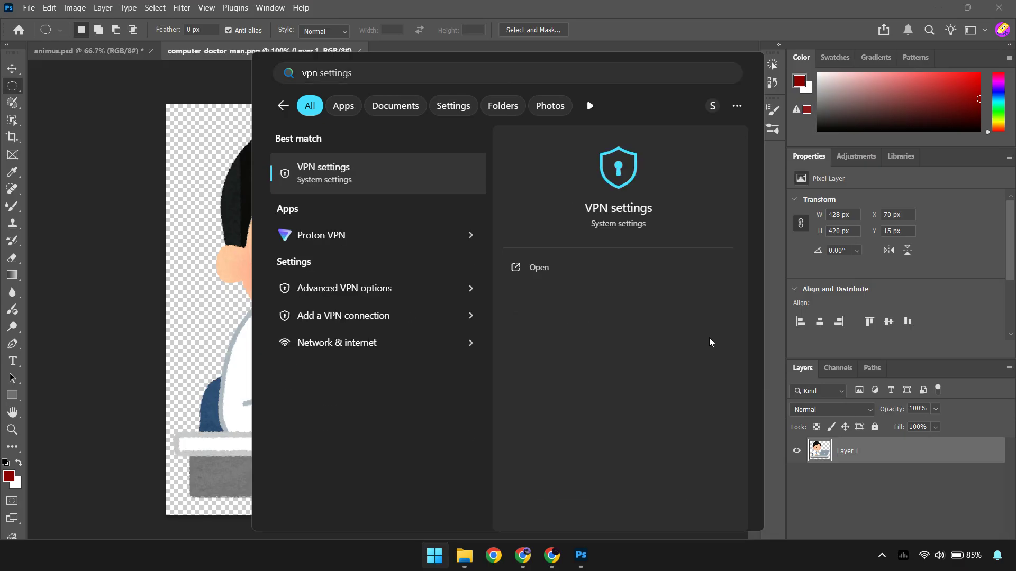
{"action": "key", "text": "Return"}
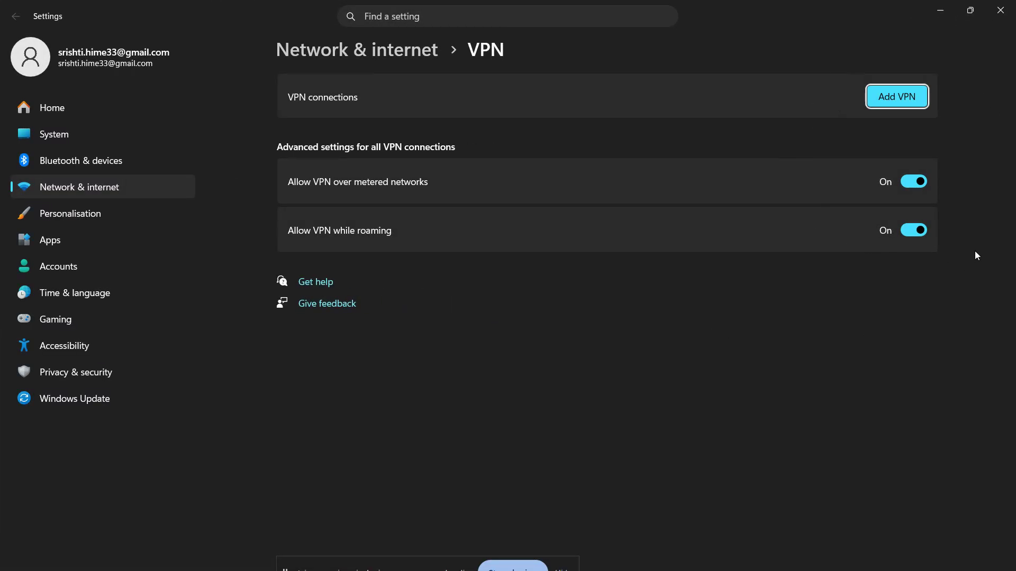
{"action": "left_click", "coordinate": [1000, 11]}
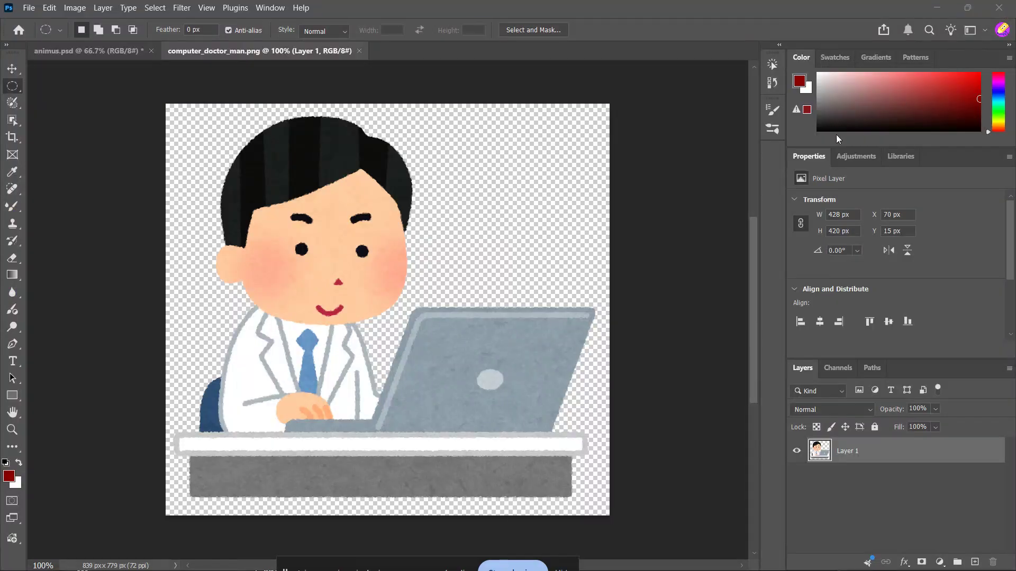
- Open the Windows Virus & threat protection settings, check the real-time protection status, and close Windows Security
{"action": "key", "text": "super"}
{"action": "type", "text": "virus & threat protection"}
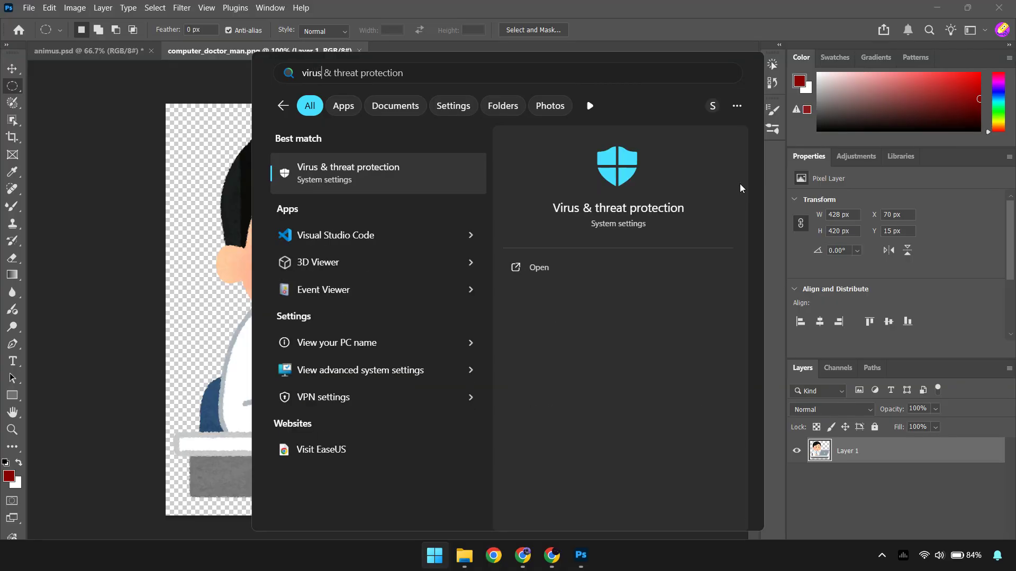
{"action": "key", "text": "Return"}
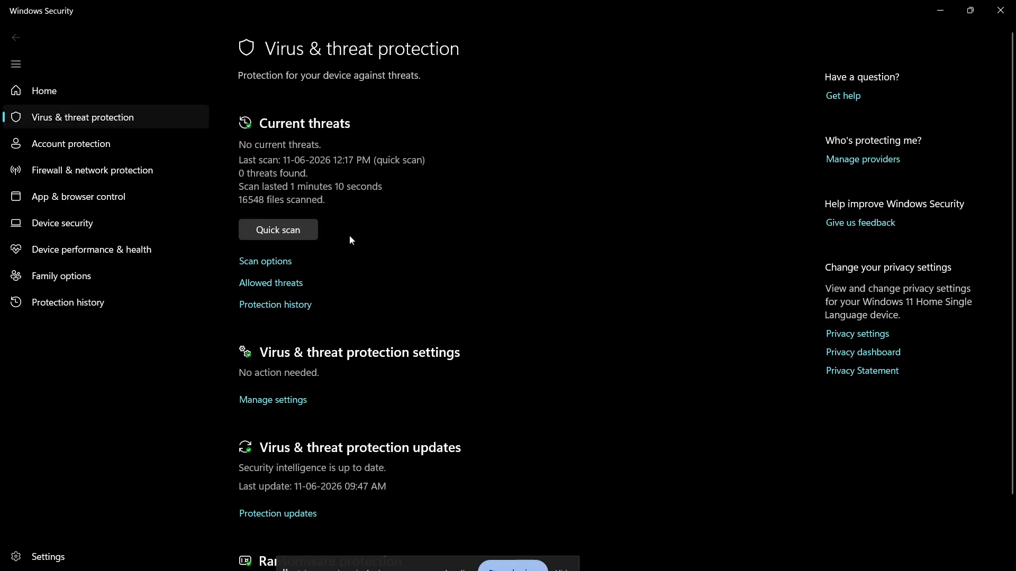
{"action": "left_click", "coordinate": [266, 401]}
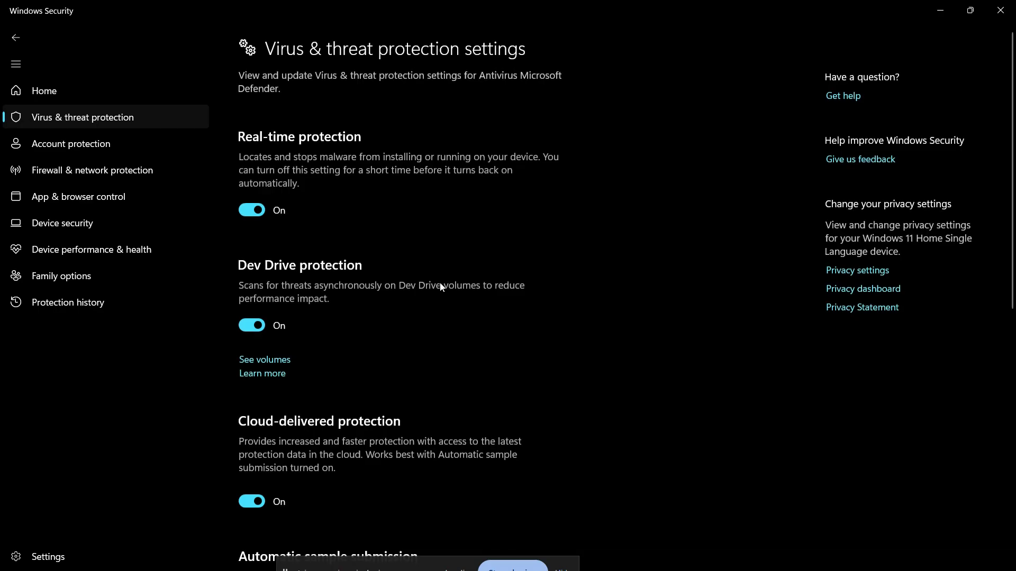
{"action": "left_click", "coordinate": [1000, 10]}
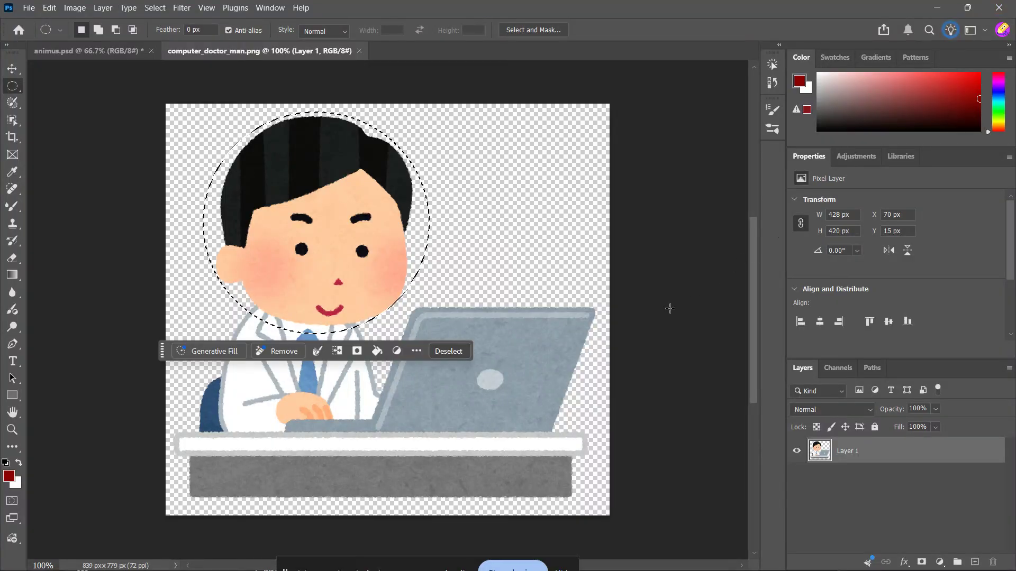
- Open Creative Cloud Desktop to view the installed apps, and switch back to Photoshop
{"action": "left_click", "coordinate": [881, 557]}
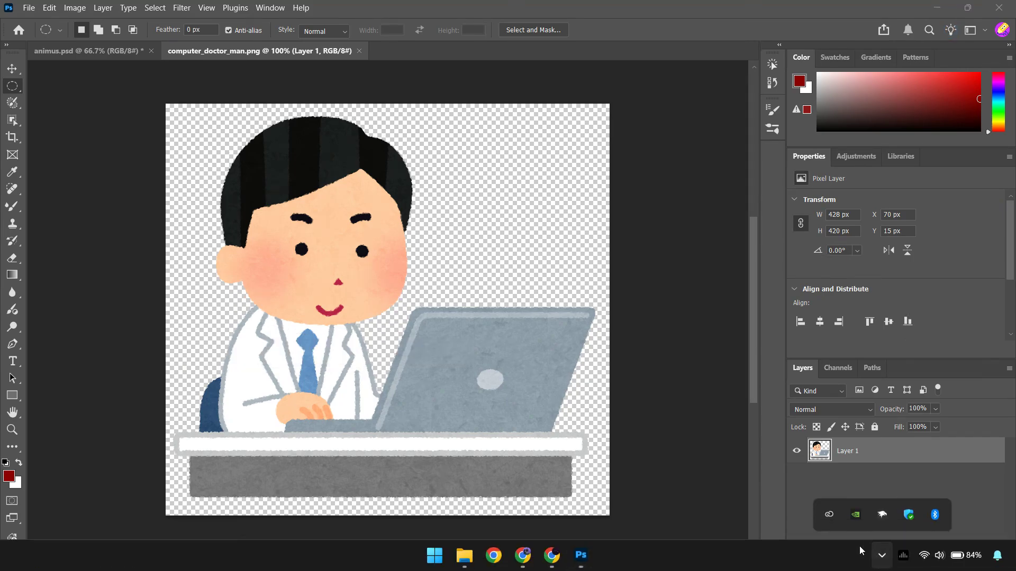
{"action": "left_click", "coordinate": [832, 515]}
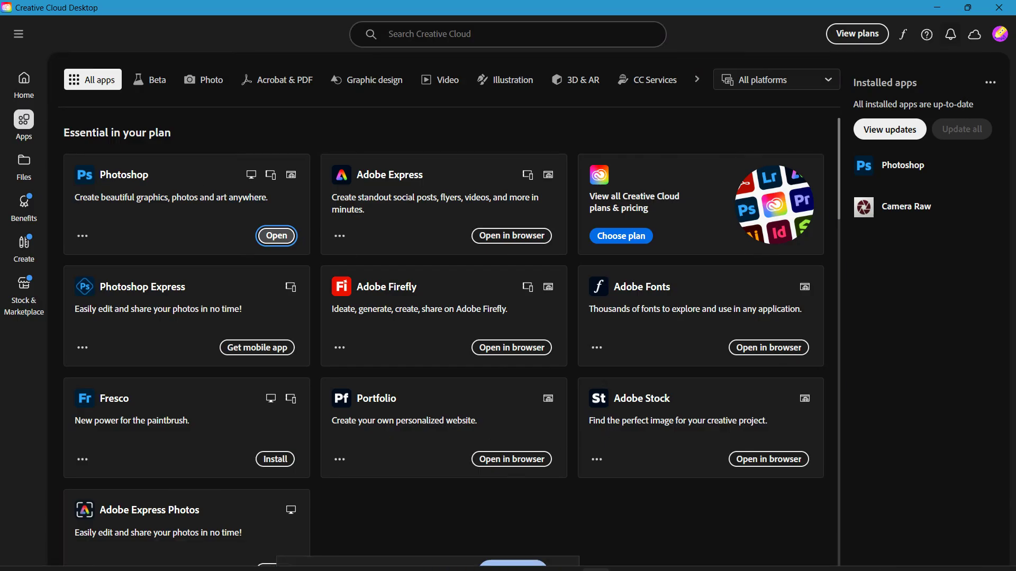
{"action": "left_click", "coordinate": [566, 557]}
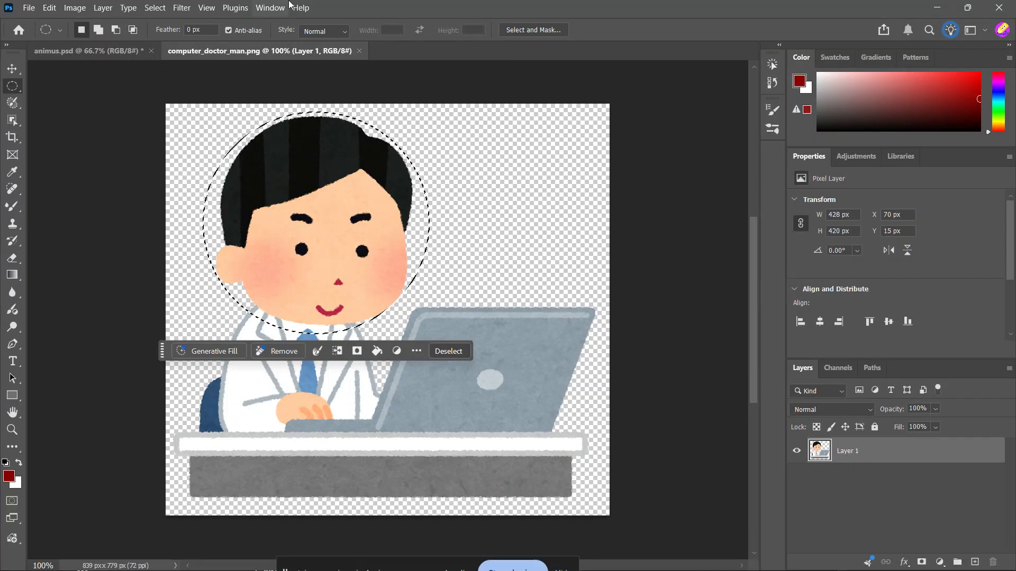
- Locate Photoshop's Updates command, view the updates page in Creative Cloud Desktop, and return to Photoshop
{"action": "left_click", "coordinate": [300, 7]}
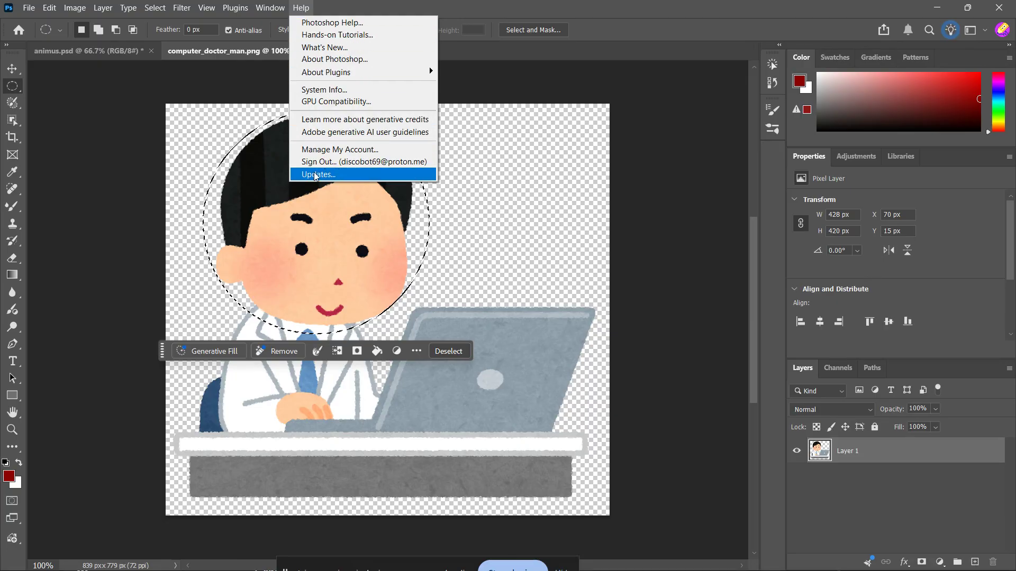
{"action": "left_click", "coordinate": [601, 557]}
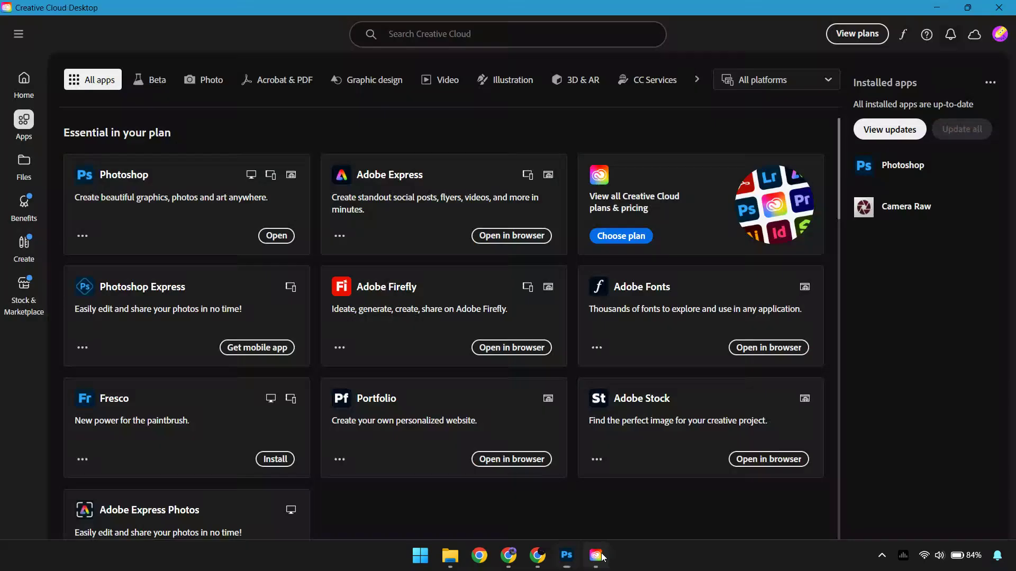
{"action": "left_click", "coordinate": [910, 133]}
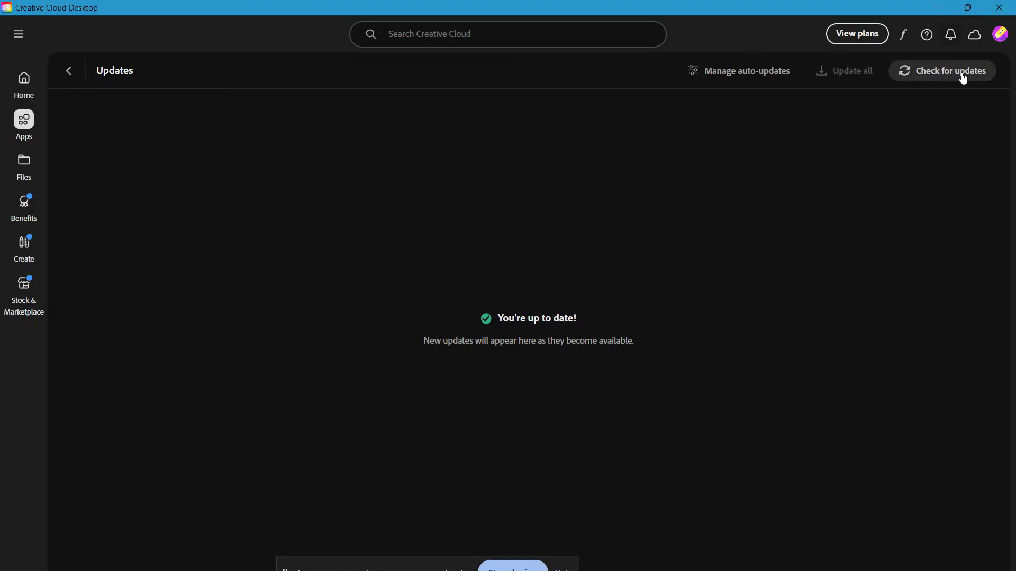
{"action": "mouse_move", "coordinate": [630, 548]}
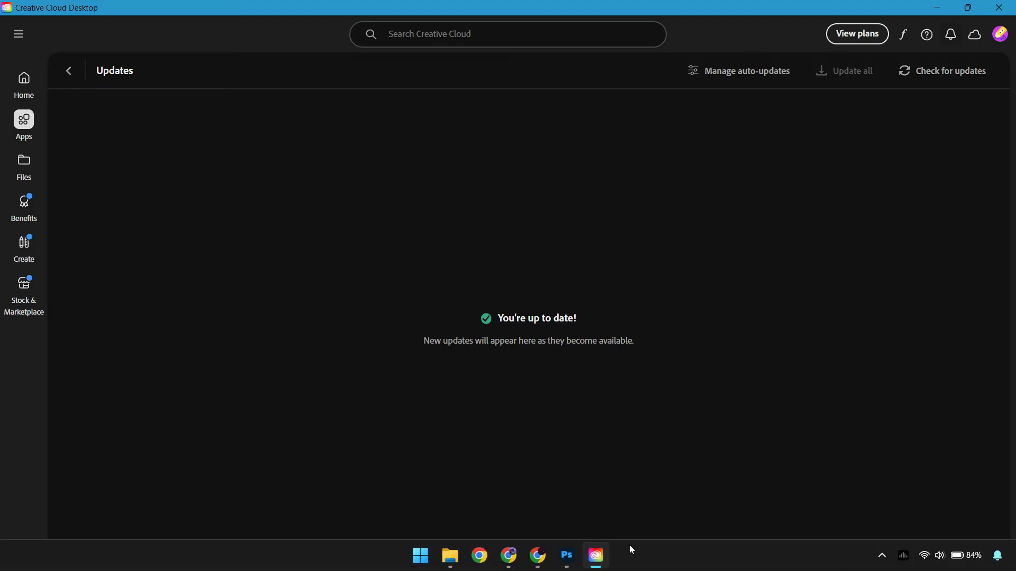
{"action": "left_click", "coordinate": [567, 556]}
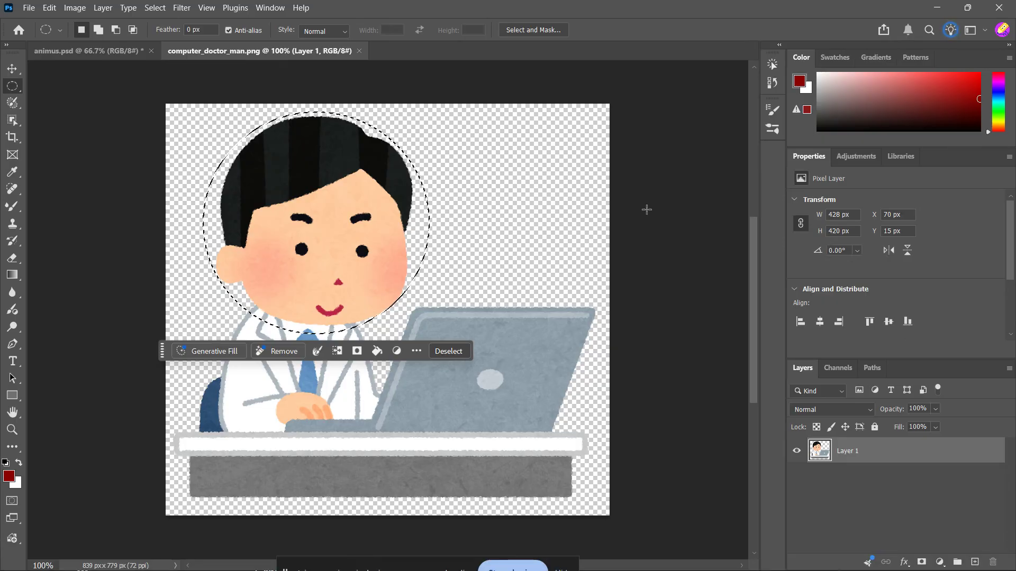
- Open the General preferences, examine the Reset Preferences On Quit option without using it, and close the dialog
{"action": "left_click", "coordinate": [49, 7]}
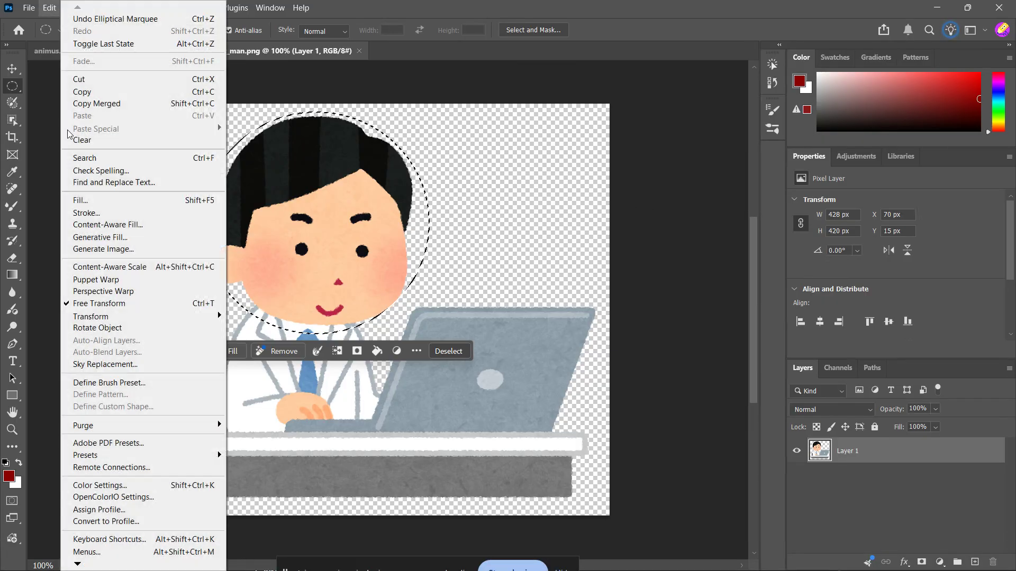
{"action": "mouse_move", "coordinate": [146, 564]}
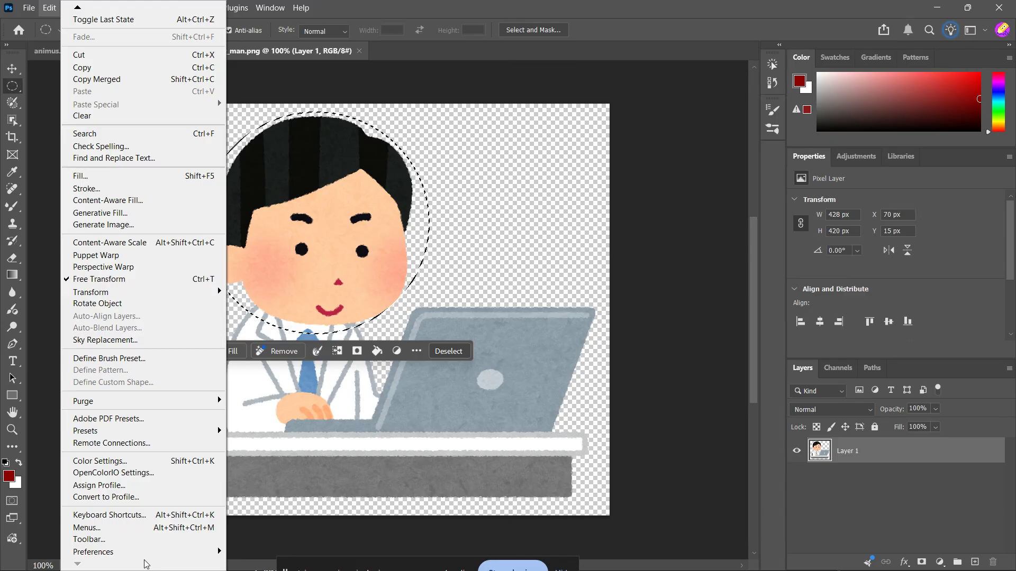
{"action": "left_click", "coordinate": [299, 295]}
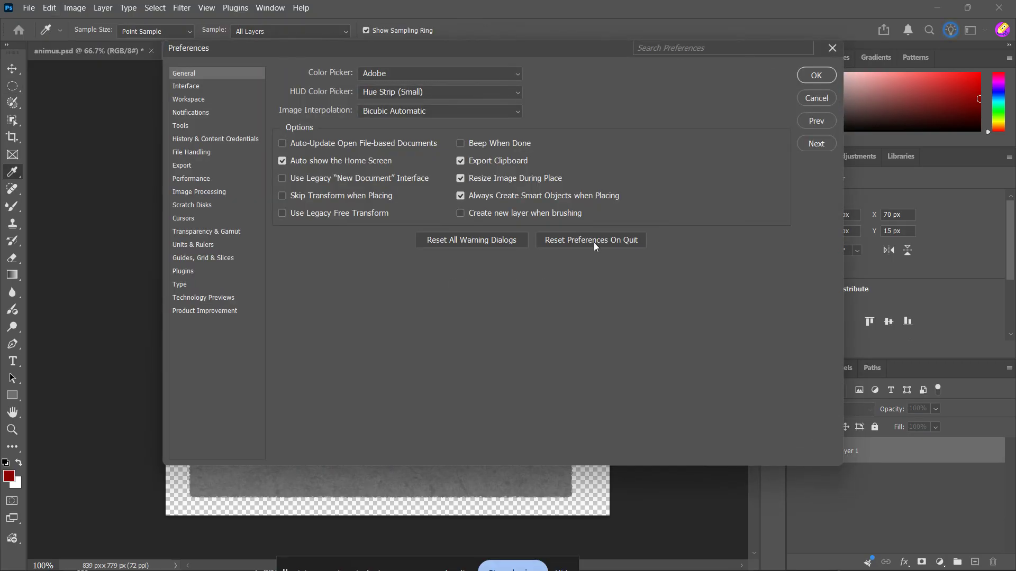
{"action": "left_click", "coordinate": [817, 77]}
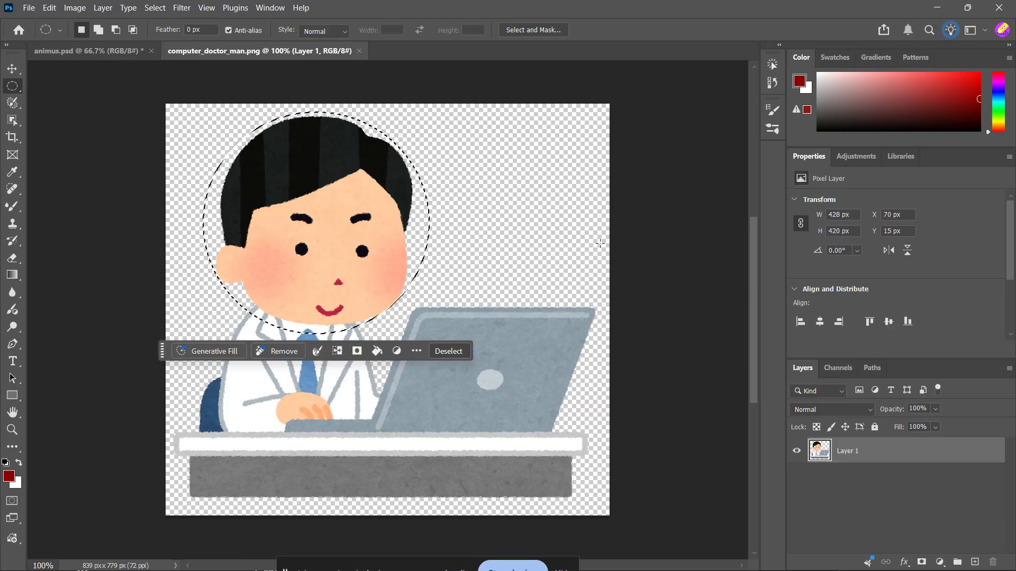
- Start Generative Fill on the head selection and accept the Generative Credits notice
{"action": "left_click", "coordinate": [198, 353]}
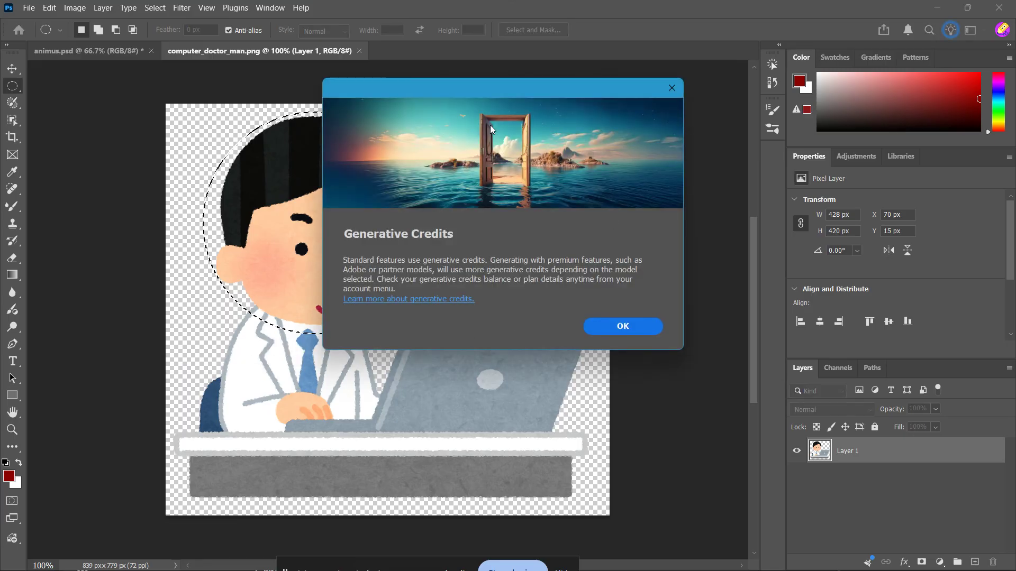
{"action": "left_click", "coordinate": [633, 331]}
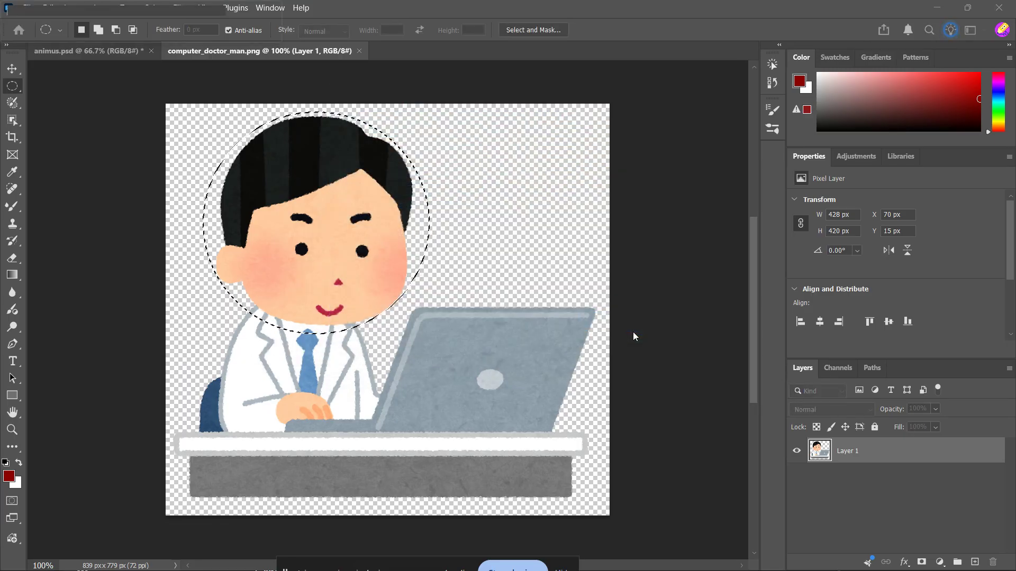